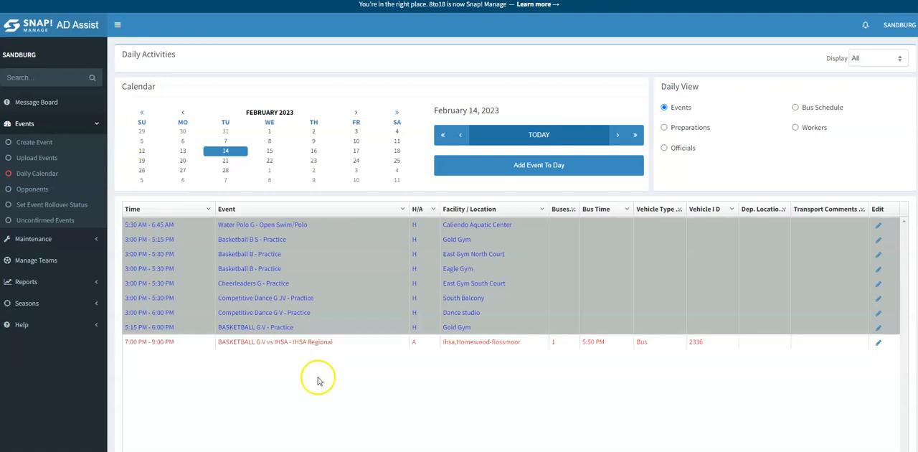
# Open the event details of the BASKETBALL G V IHSA Regional game on February 14, 2023.
pyautogui.click(301, 343)
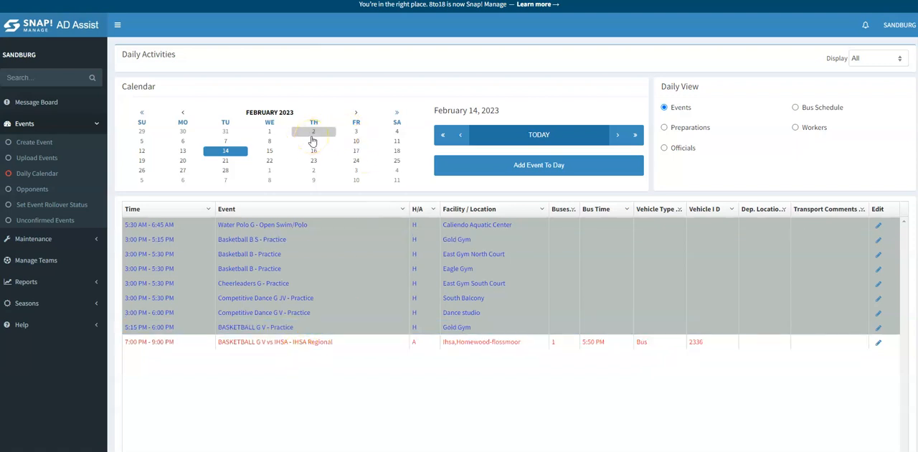
pyautogui.click(310, 183)
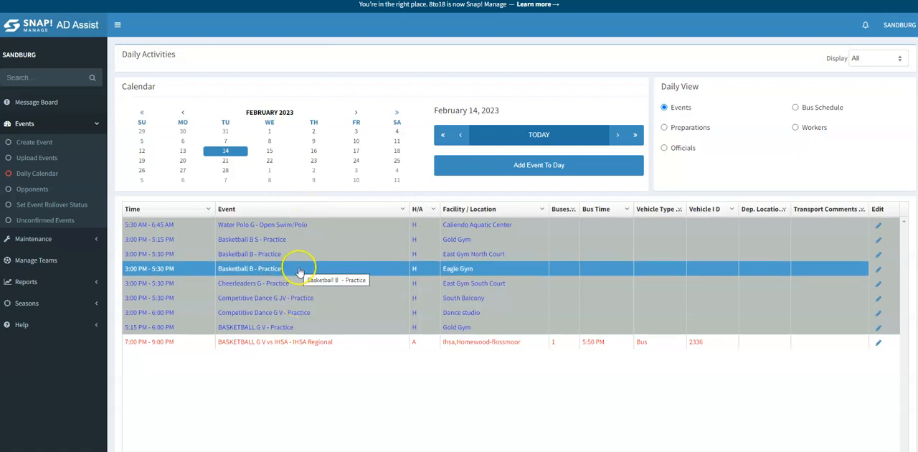
pyautogui.click(291, 343)
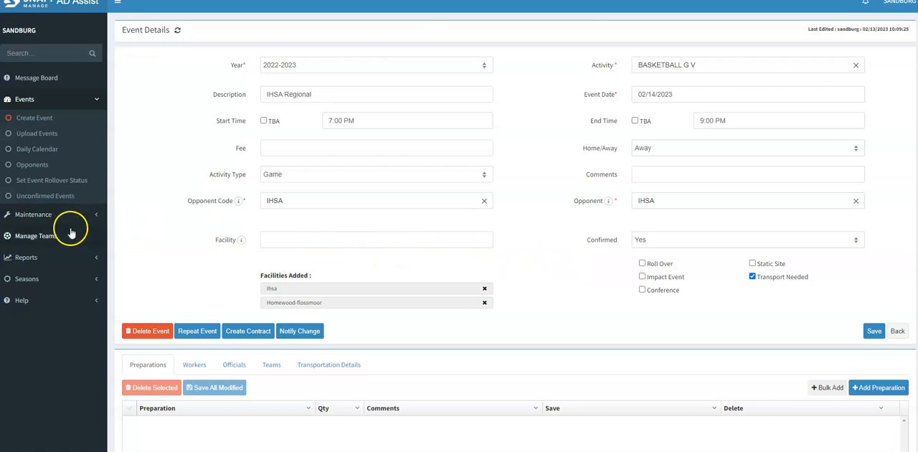
# Start the Event Wizard for the 2023-2024 year in Roll Over mode and proceed to team selection.
pyautogui.click(44, 281)
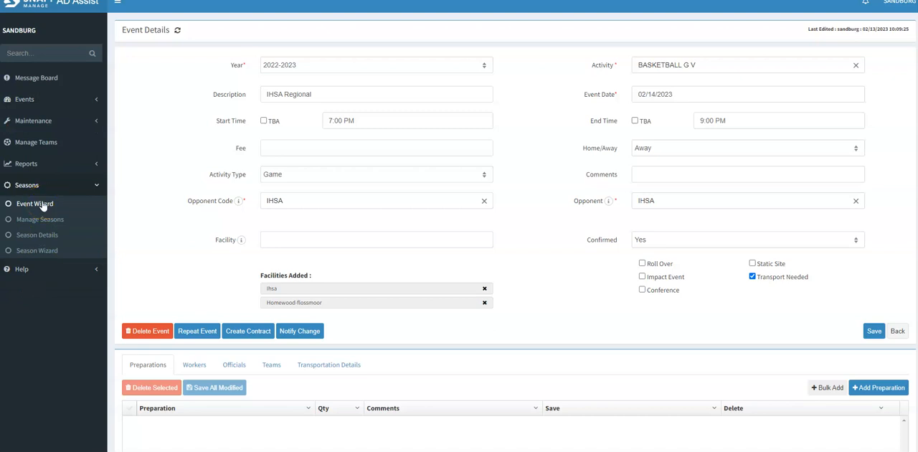
pyautogui.click(41, 205)
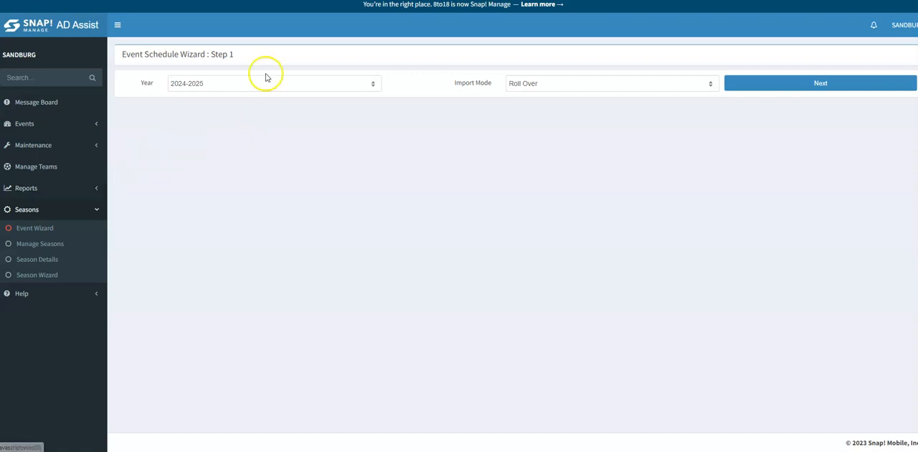
pyautogui.click(241, 84)
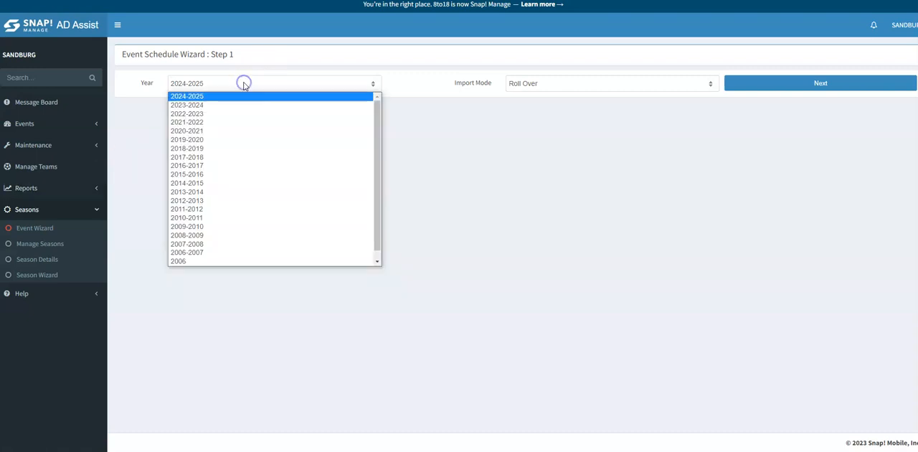
pyautogui.click(201, 108)
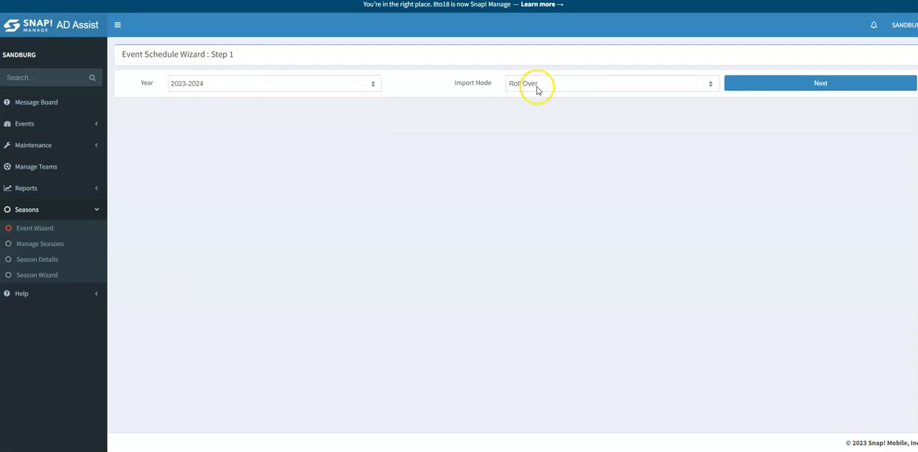
pyautogui.click(779, 85)
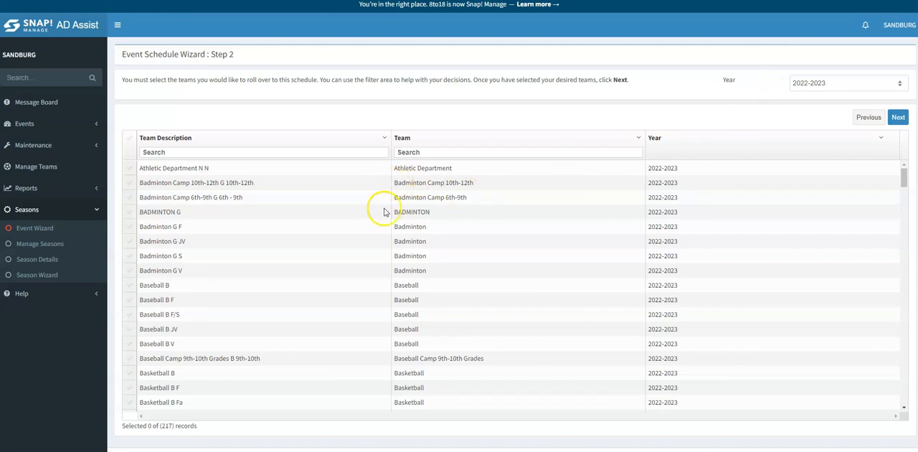
# Filter the team descriptions by "bad" and select BADMINTON G and the Badminton G F, JV, S and V teams.
pyautogui.click(168, 152)
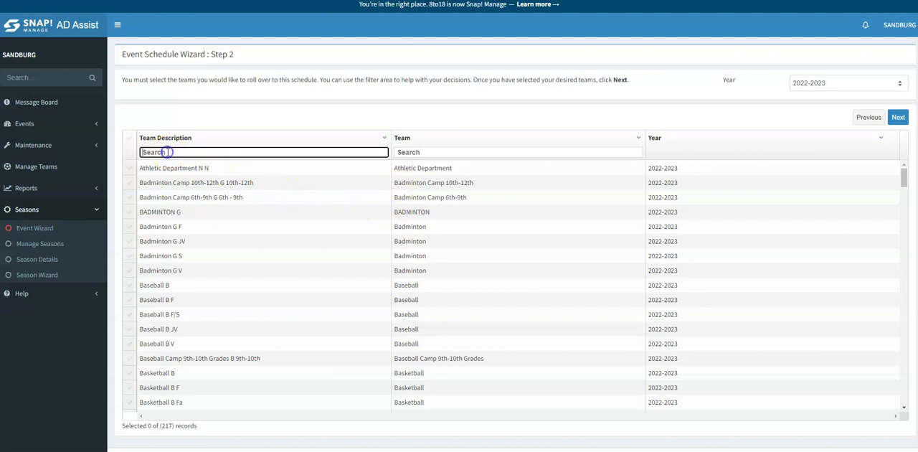
pyautogui.write('bad')
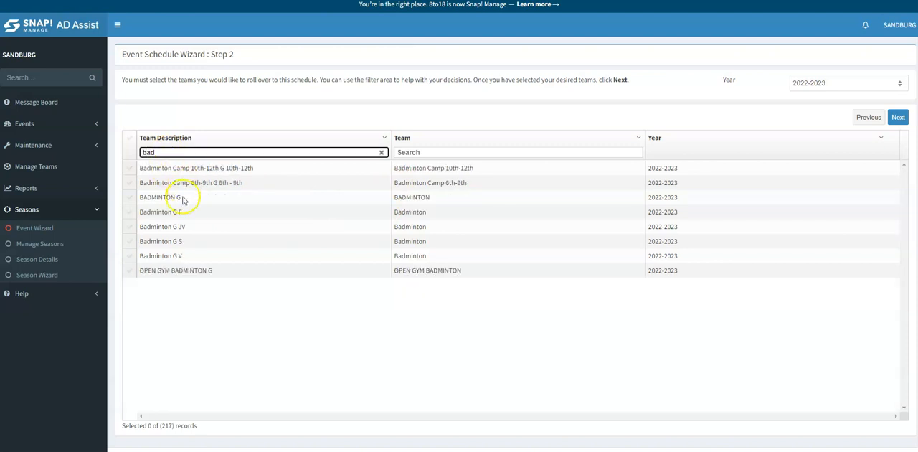
pyautogui.click(129, 198)
pyautogui.click(130, 211)
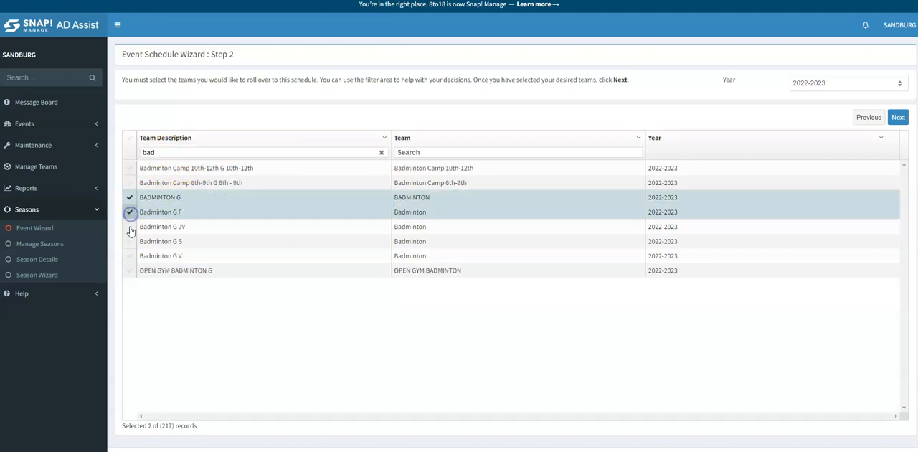
pyautogui.click(130, 226)
pyautogui.click(130, 240)
pyautogui.click(128, 256)
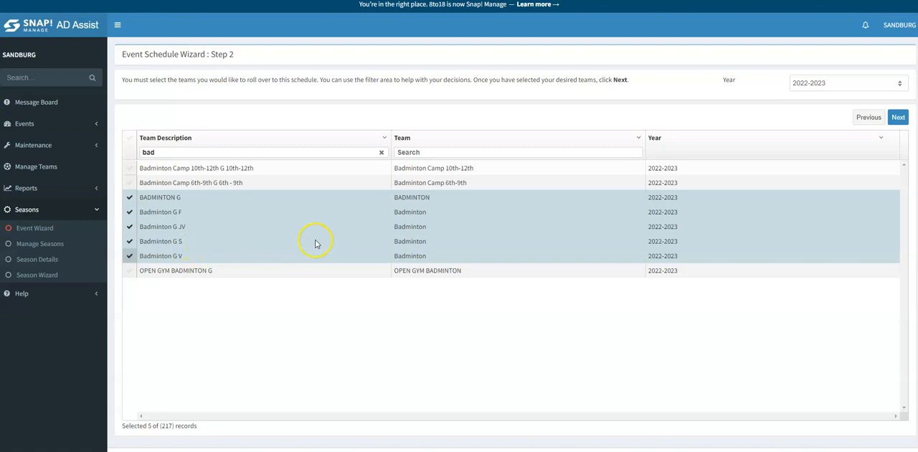
# Filter the team descriptions by "wate" and select all Water Polo B and G teams, leaving out IM WATER POLO.
pyautogui.moveTo(173, 151); pyautogui.dragTo(113, 148)
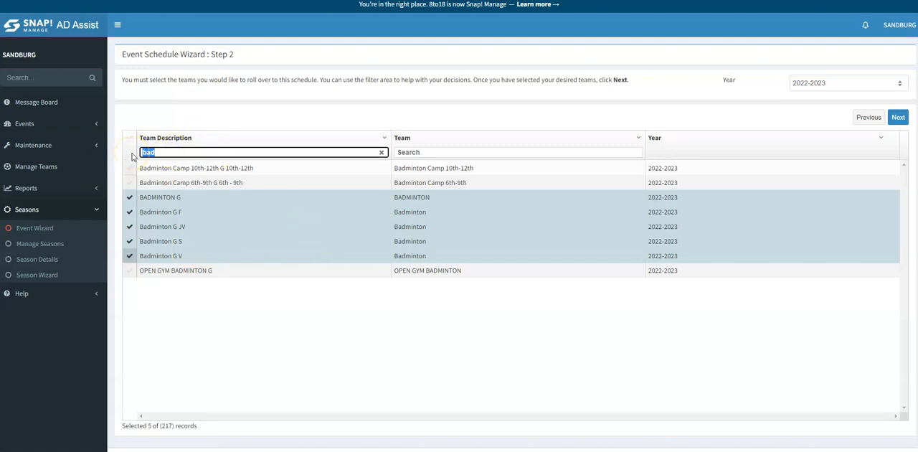
pyautogui.write('wate')
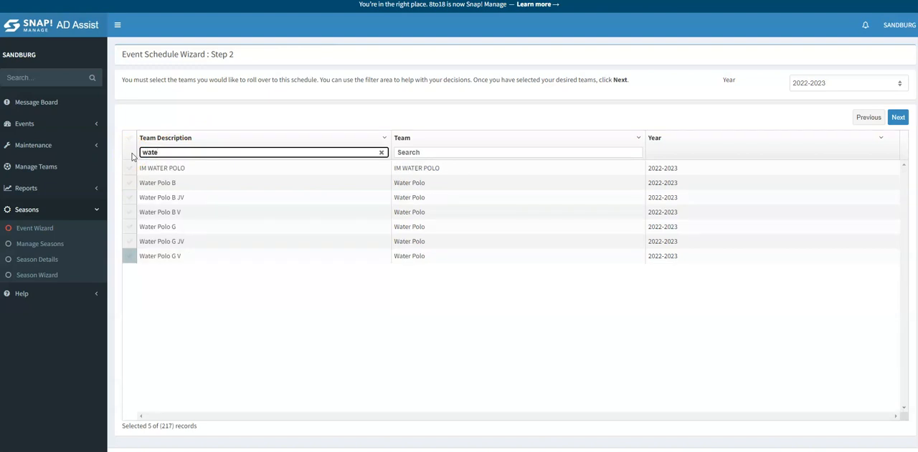
pyautogui.click(129, 182)
pyautogui.click(129, 197)
pyautogui.click(130, 212)
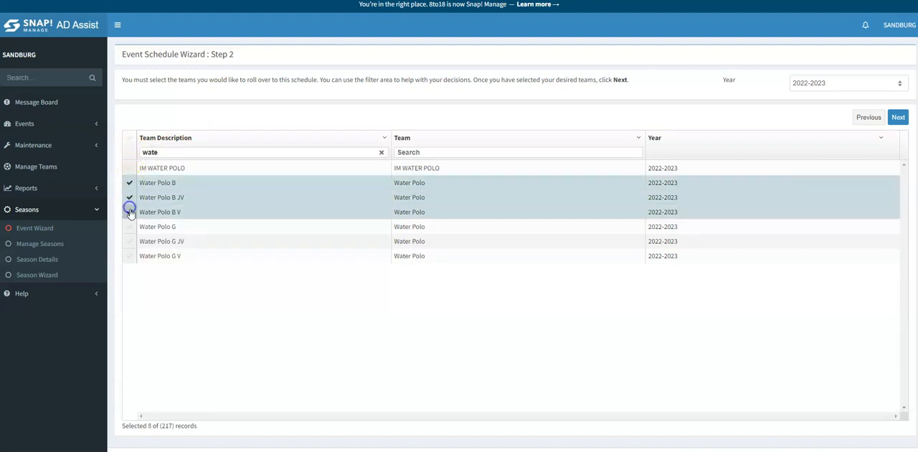
pyautogui.click(130, 226)
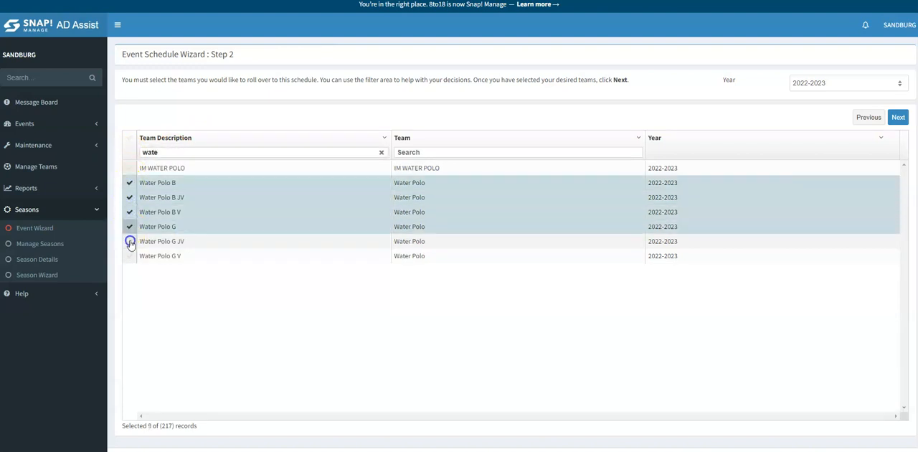
pyautogui.click(129, 241)
pyautogui.click(129, 255)
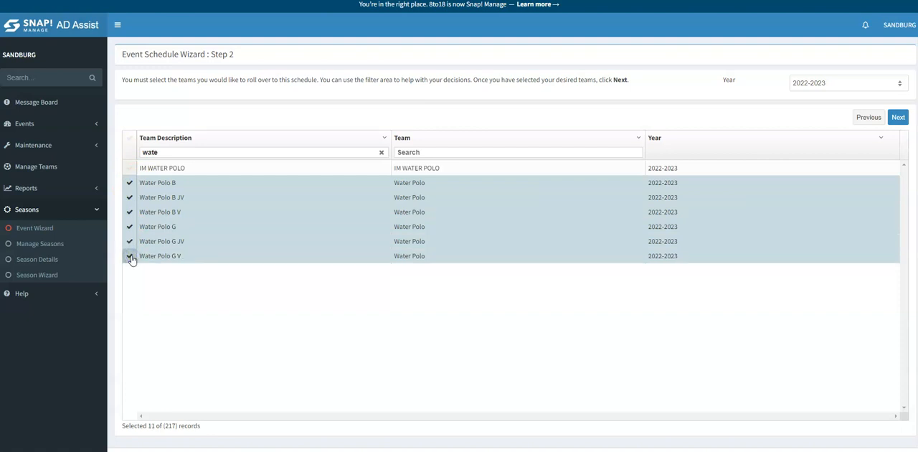
# Filter the team descriptions by "base" and select Baseball B and the Baseball B F, F/S, JV and V teams.
pyautogui.moveTo(190, 152); pyautogui.dragTo(136, 153)
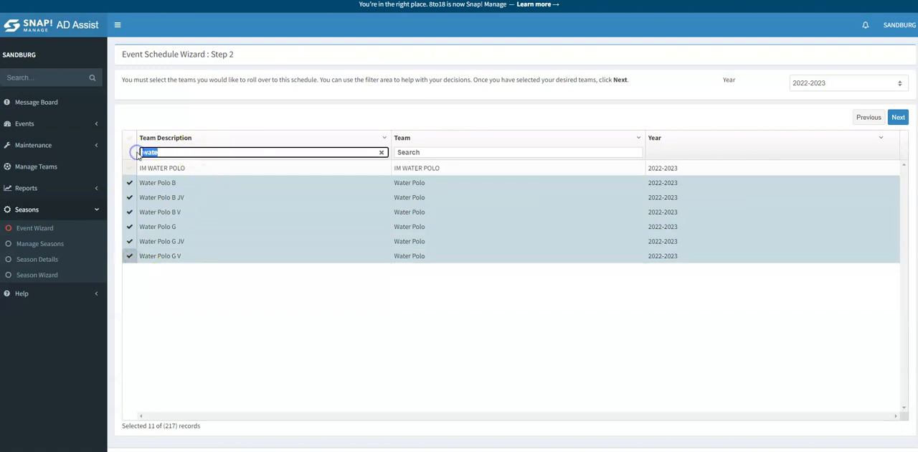
pyautogui.write('base')
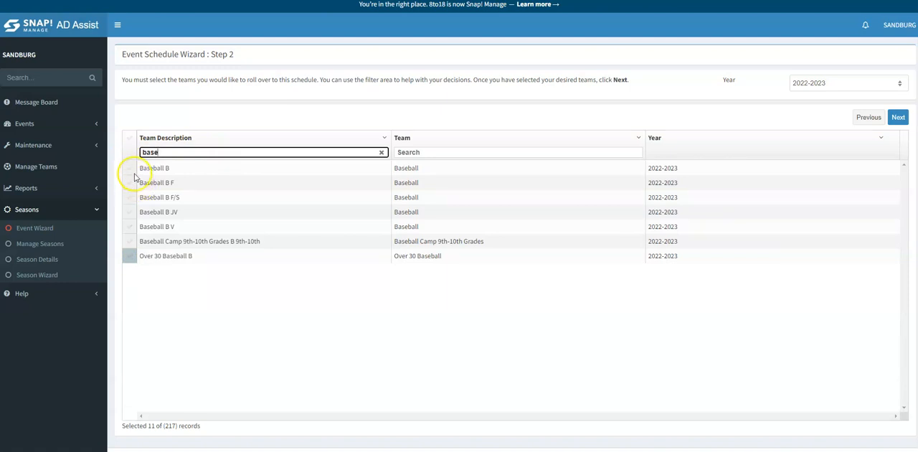
pyautogui.click(130, 168)
pyautogui.click(129, 182)
pyautogui.click(130, 197)
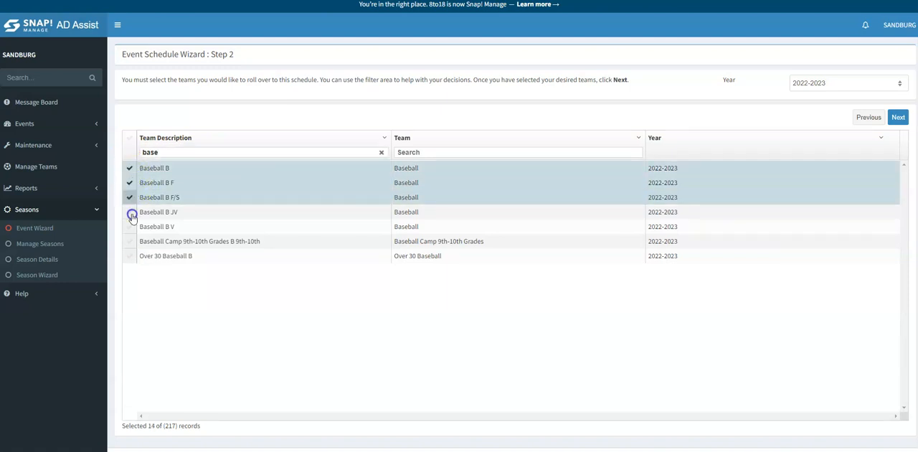
pyautogui.click(130, 211)
pyautogui.click(130, 227)
# Filter the team descriptions by "soft" and select SOFTBALL G and the Softball G F, F/S, JV and V teams.
pyautogui.moveTo(182, 154); pyautogui.dragTo(90, 155)
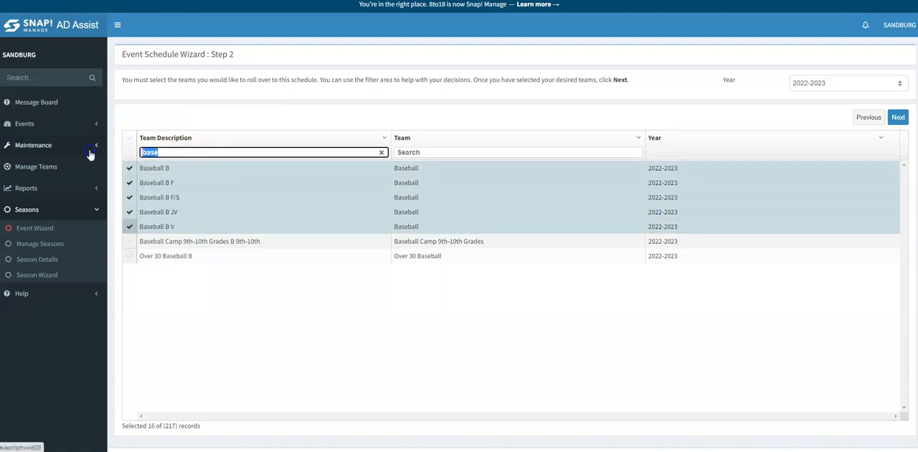
pyautogui.write('soft')
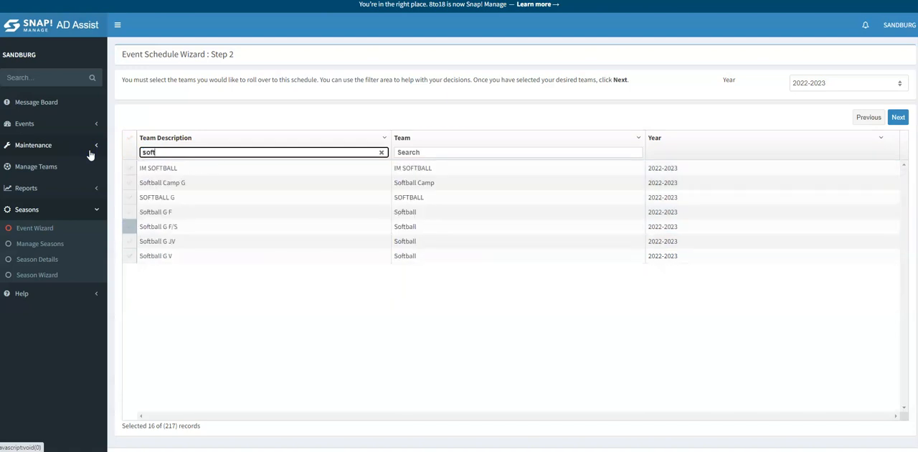
pyautogui.click(129, 196)
pyautogui.click(130, 226)
pyautogui.click(129, 211)
pyautogui.click(129, 241)
pyautogui.click(129, 255)
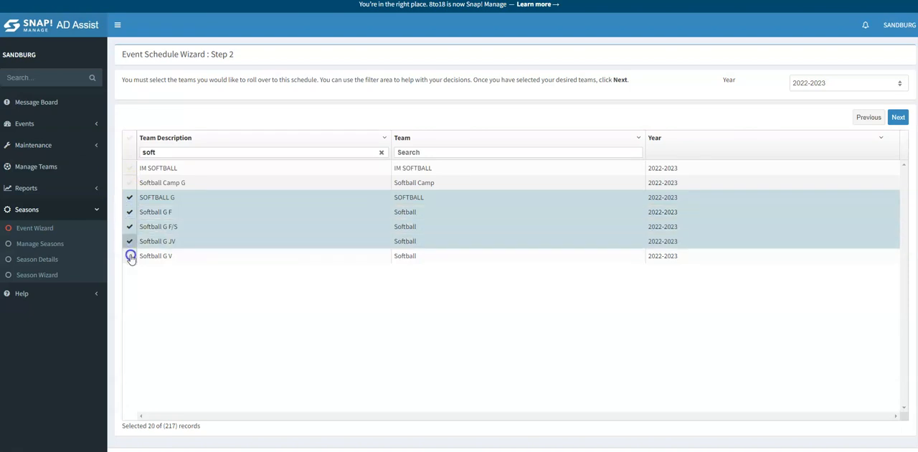
pyautogui.doubleClick(166, 152)
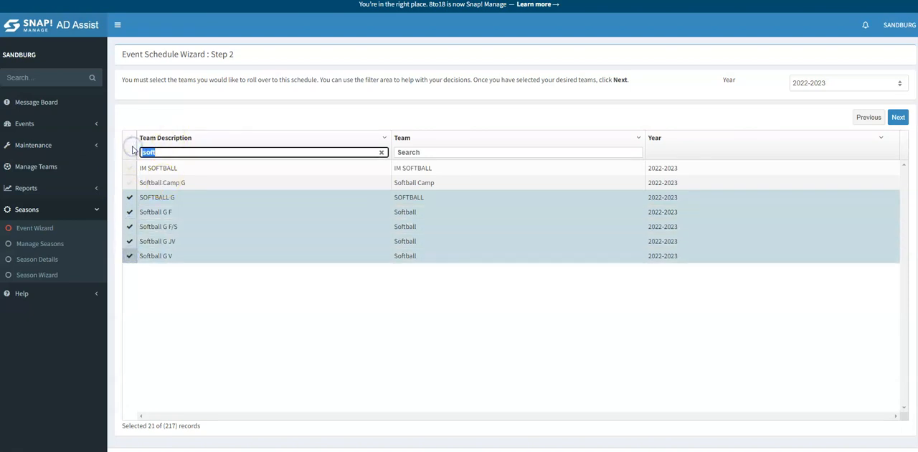
pyautogui.write('boys')
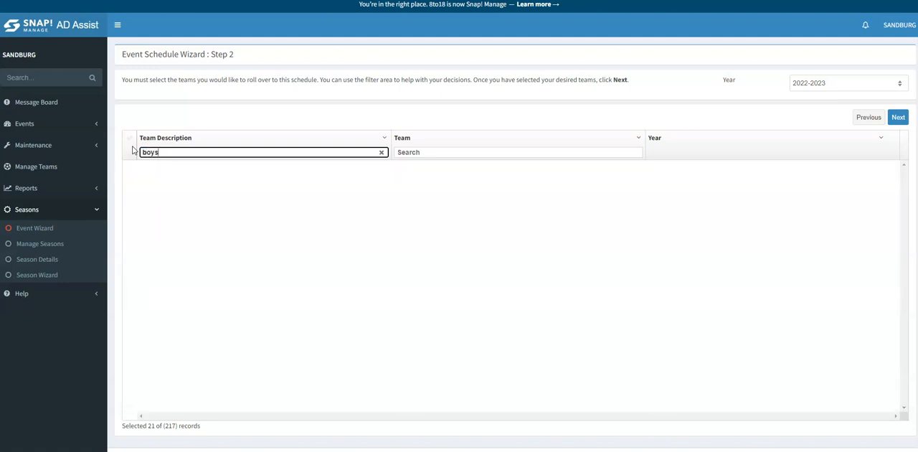
pyautogui.press('BackSpace')
pyautogui.press('BackSpace')
pyautogui.press('BackSpace')
pyautogui.press('BackSpace')
# Filter the team descriptions by "ten" and select TENNIS B and the Tennis B F, JV, S and V teams.
pyautogui.write('ten')
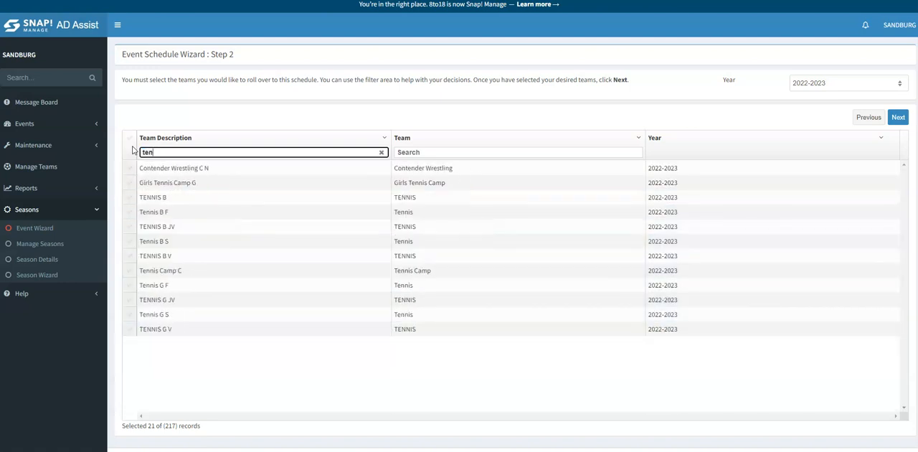
pyautogui.click(129, 197)
pyautogui.click(129, 213)
pyautogui.click(129, 227)
pyautogui.click(129, 241)
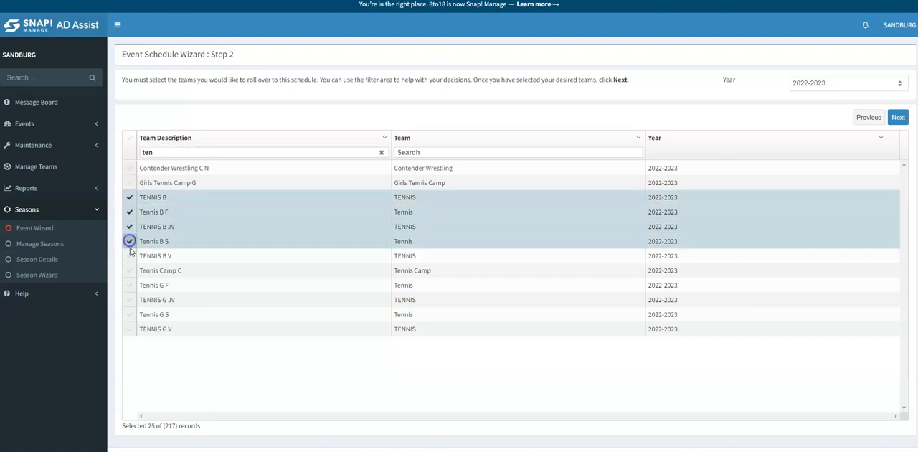
pyautogui.click(130, 256)
# Filter the team descriptions by "track" and select all Track And Field B and G teams.
pyautogui.moveTo(168, 152); pyautogui.dragTo(129, 152)
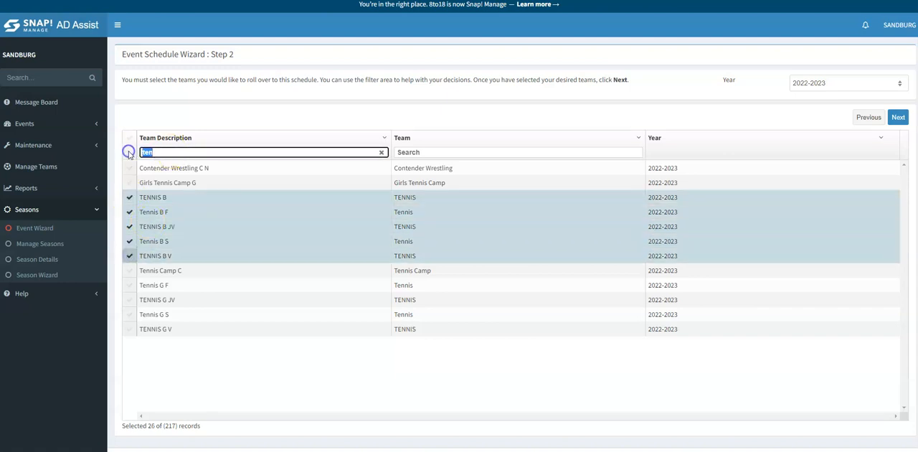
pyautogui.write('track')
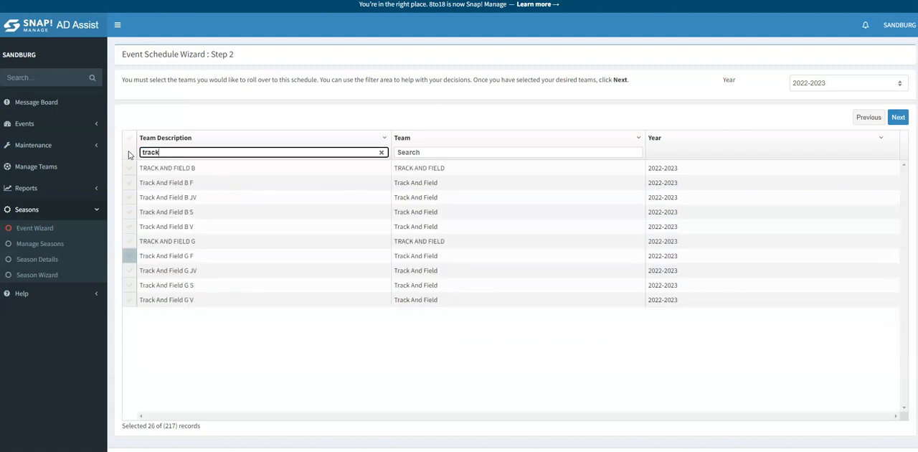
pyautogui.click(134, 153)
pyautogui.click(129, 183)
pyautogui.click(131, 197)
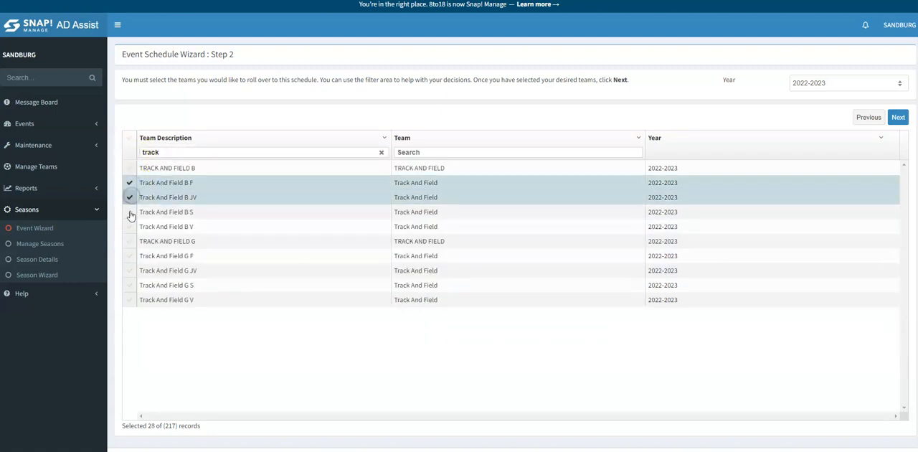
pyautogui.click(130, 212)
pyautogui.click(130, 226)
pyautogui.click(130, 241)
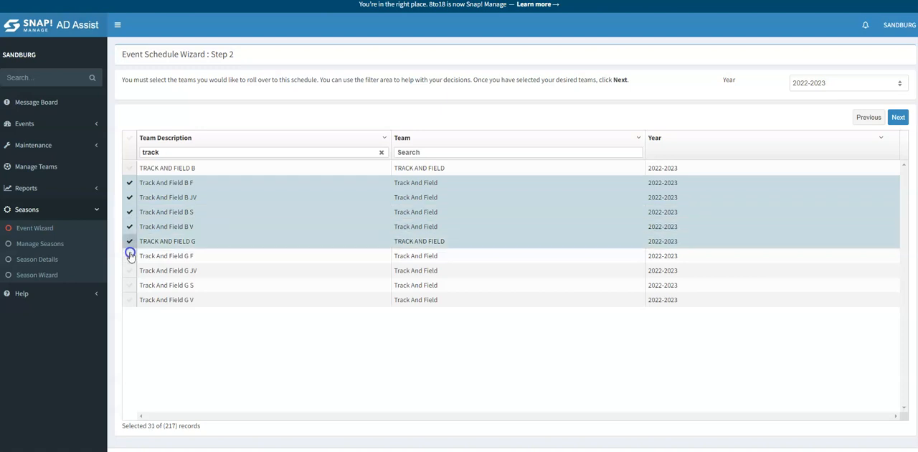
pyautogui.click(130, 255)
pyautogui.click(129, 271)
pyautogui.click(130, 285)
pyautogui.click(130, 299)
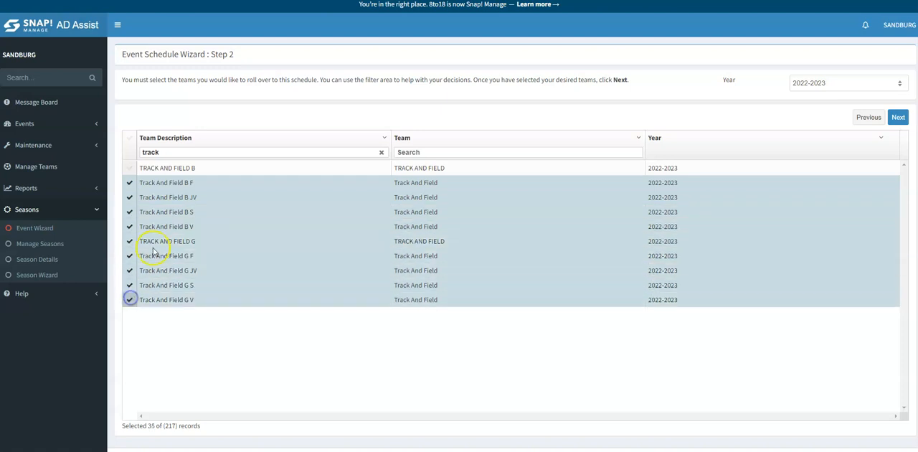
# Filter the team descriptions by "socc" and select SOCCER G and the Soccer G F/S, JV, Jv1, Jv2, S and V teams.
pyautogui.doubleClick(180, 152)
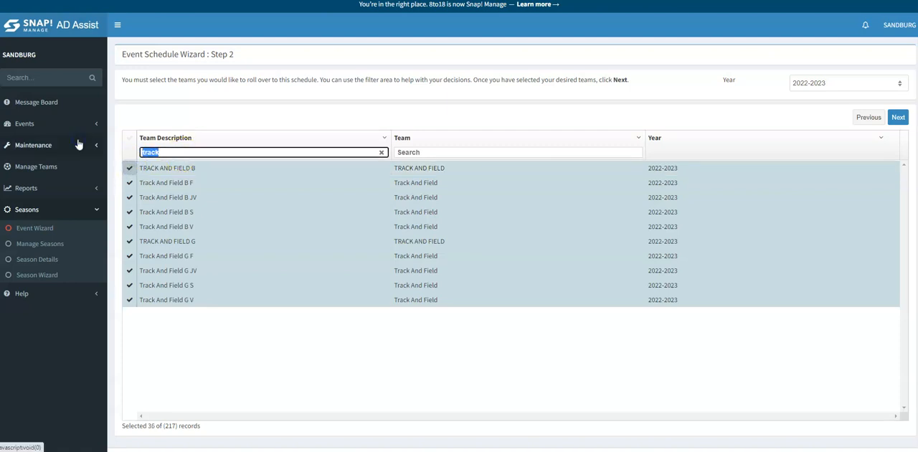
pyautogui.write('socc')
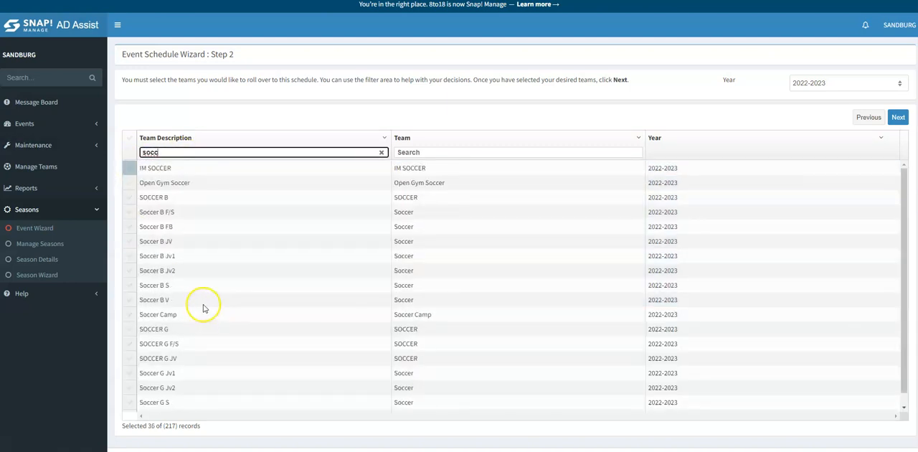
pyautogui.scroll(-1, 203, 307)
pyautogui.click(127, 320)
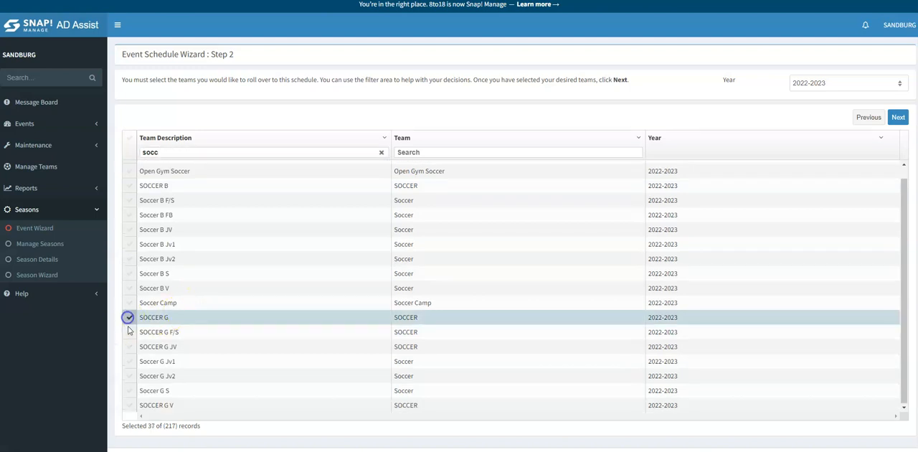
pyautogui.click(128, 334)
pyautogui.click(129, 349)
pyautogui.click(129, 366)
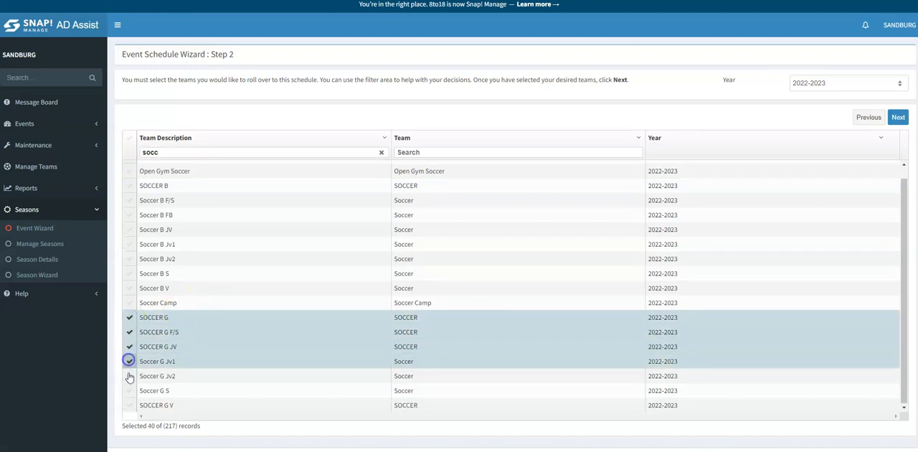
pyautogui.click(128, 375)
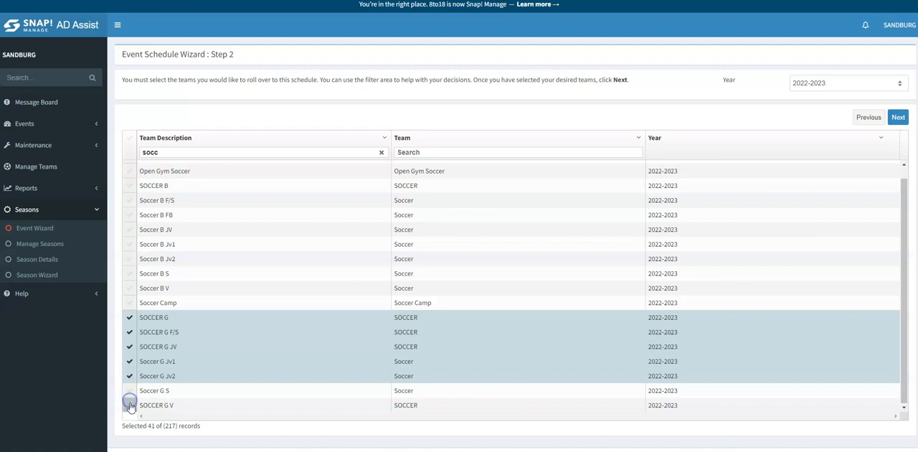
pyautogui.click(129, 391)
pyautogui.click(129, 405)
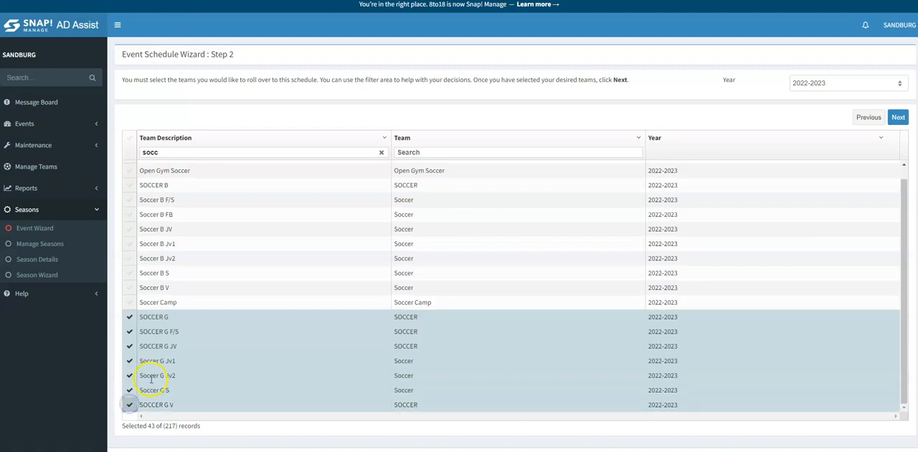
# Filter the team descriptions by "voll" and select VOLLEYBALL B and the Volleyball B FA, FB, JV, S and V teams.
pyautogui.click(166, 151)
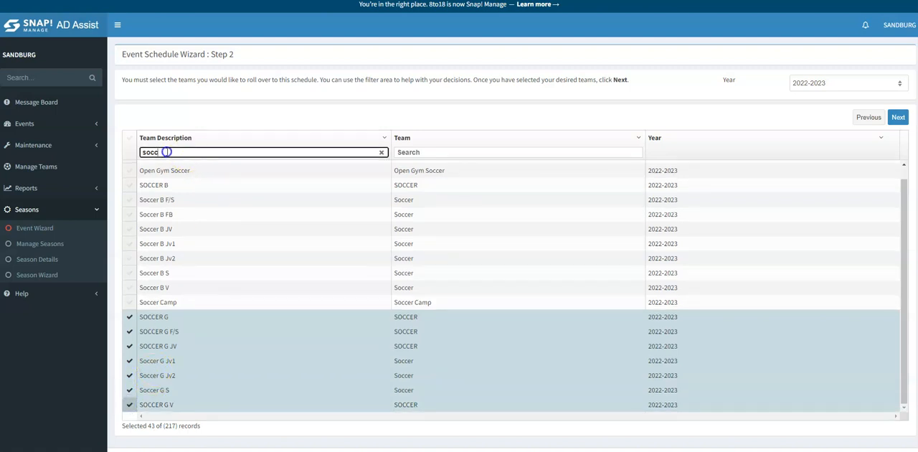
pyautogui.moveTo(166, 152); pyautogui.dragTo(79, 154)
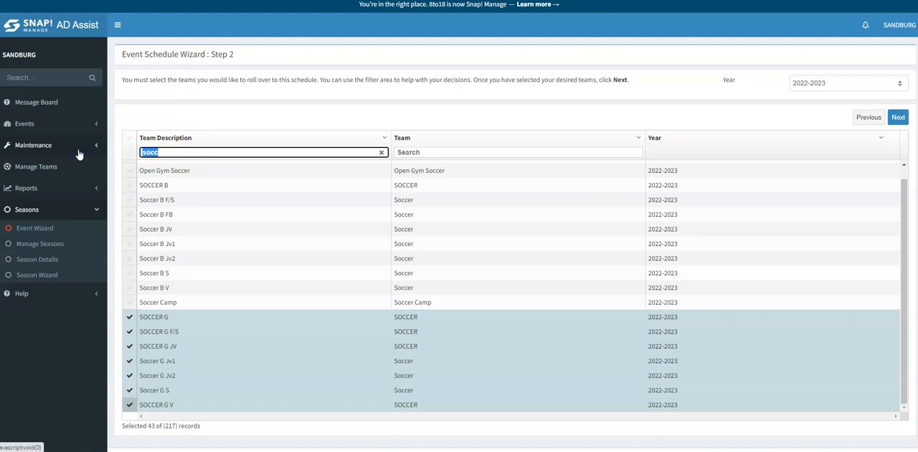
pyautogui.write('voll')
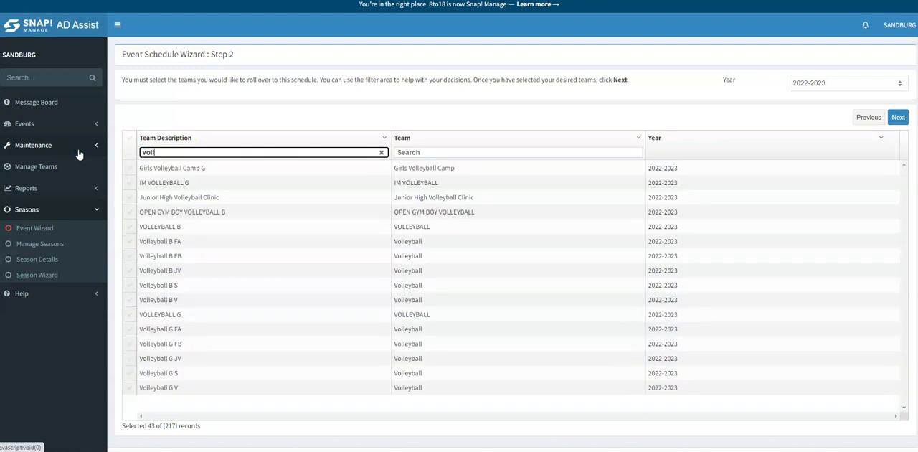
pyautogui.click(130, 226)
pyautogui.click(130, 241)
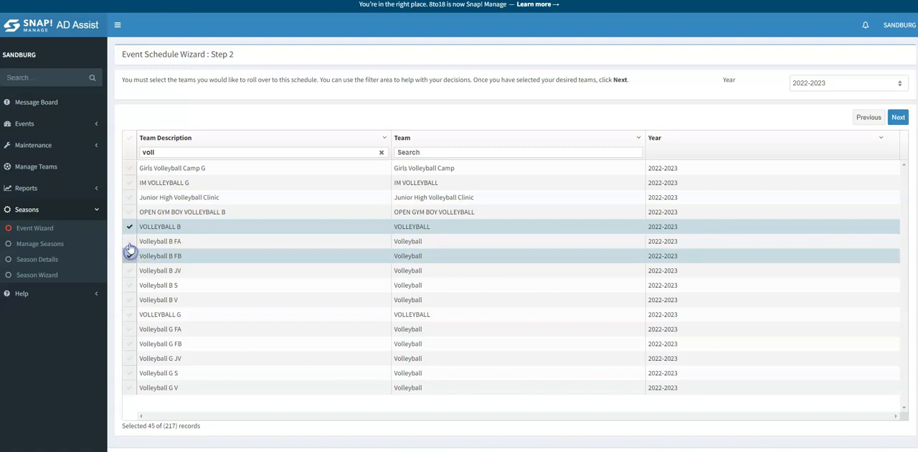
pyautogui.click(130, 256)
pyautogui.click(130, 271)
pyautogui.click(129, 286)
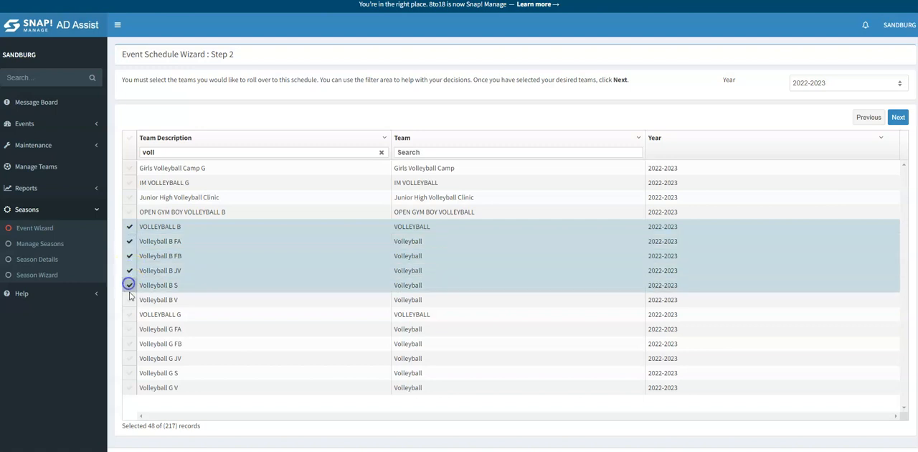
pyautogui.click(130, 300)
# Filter the team descriptions by "lac", select Lacrosse G, Lacrosse G JV and Lacrosse G V, and continue to the event selection.
pyautogui.moveTo(188, 149); pyautogui.dragTo(140, 148)
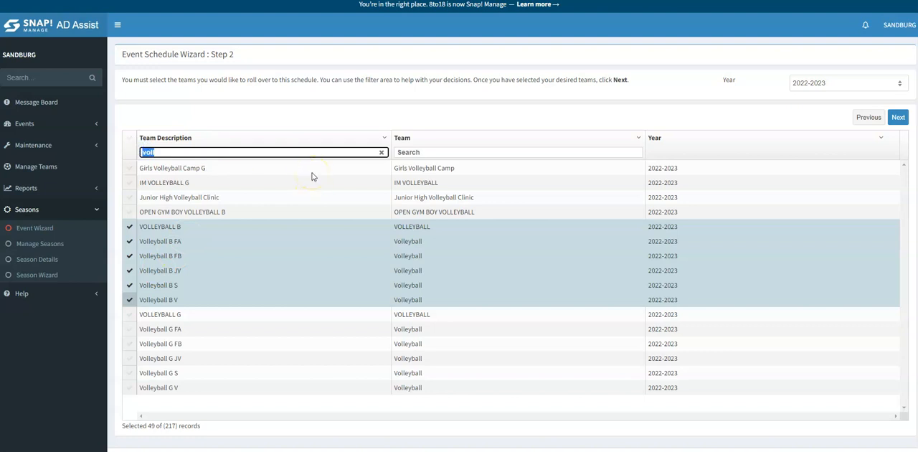
pyautogui.write('lac')
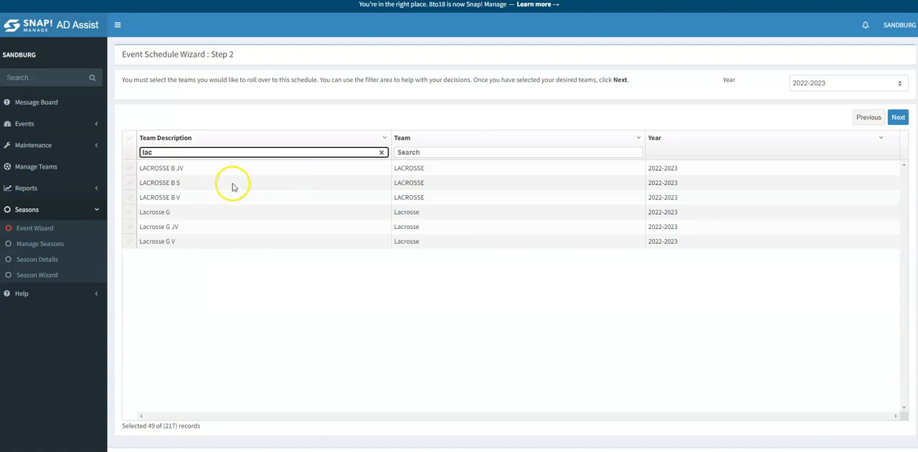
pyautogui.click(126, 213)
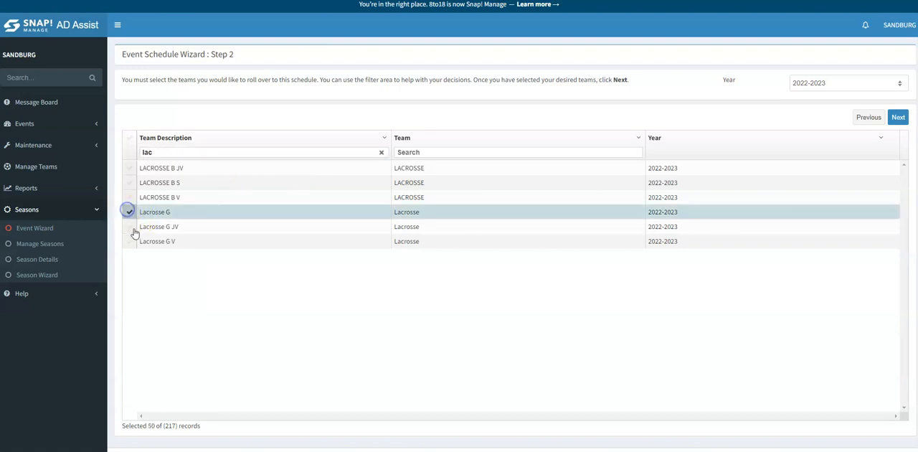
pyautogui.click(132, 227)
pyautogui.click(132, 241)
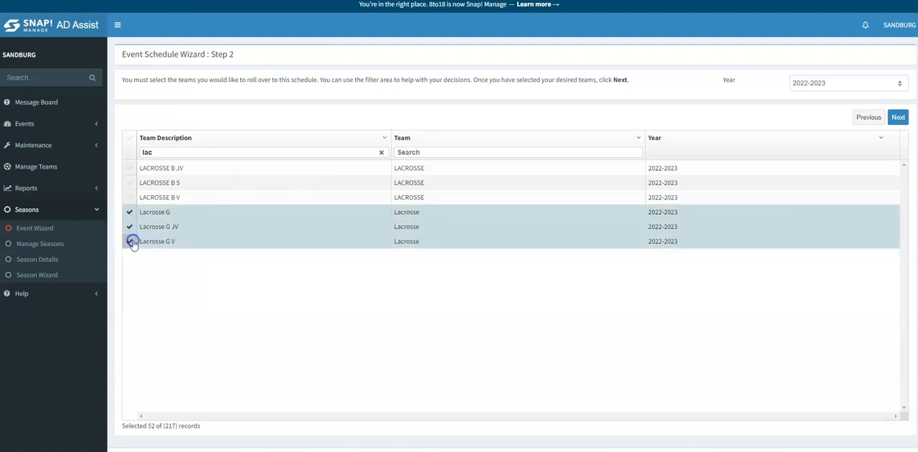
pyautogui.click(897, 118)
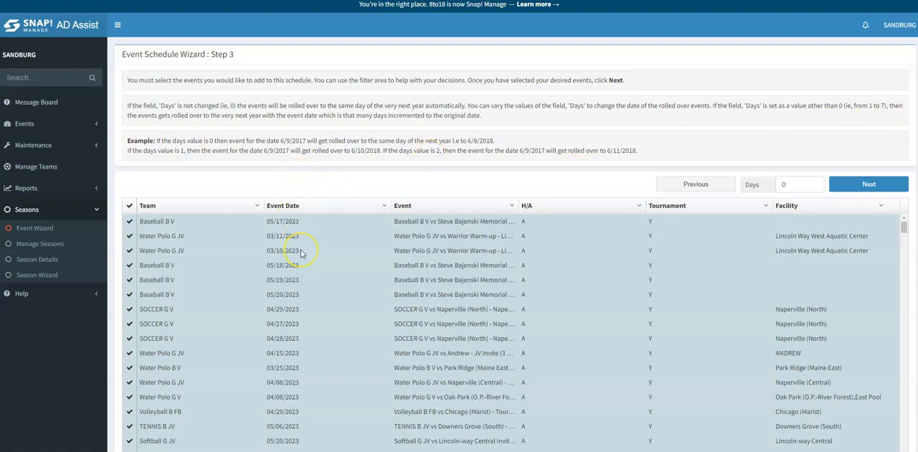
# Review the selected events and submit them all for scheduling with a Days value of 0, confirming the rollover.
pyautogui.scroll(-10, 301, 251)
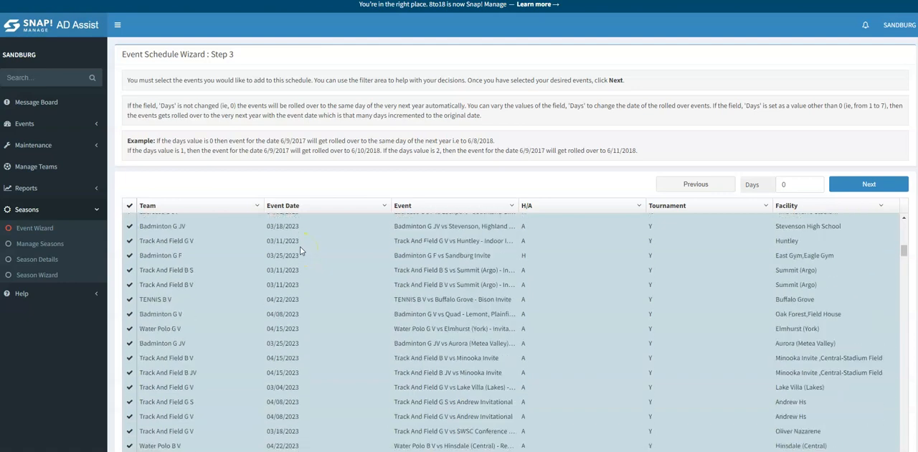
pyautogui.scroll(-10, 300, 251)
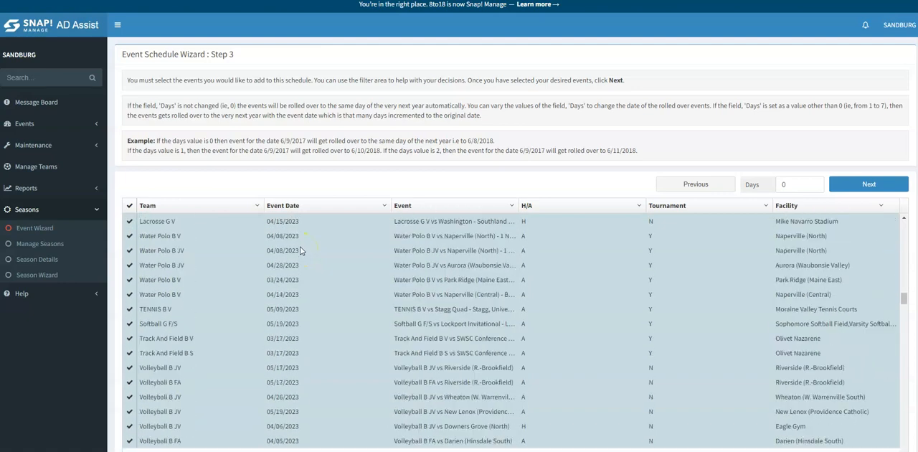
pyautogui.scroll(10, 301, 251)
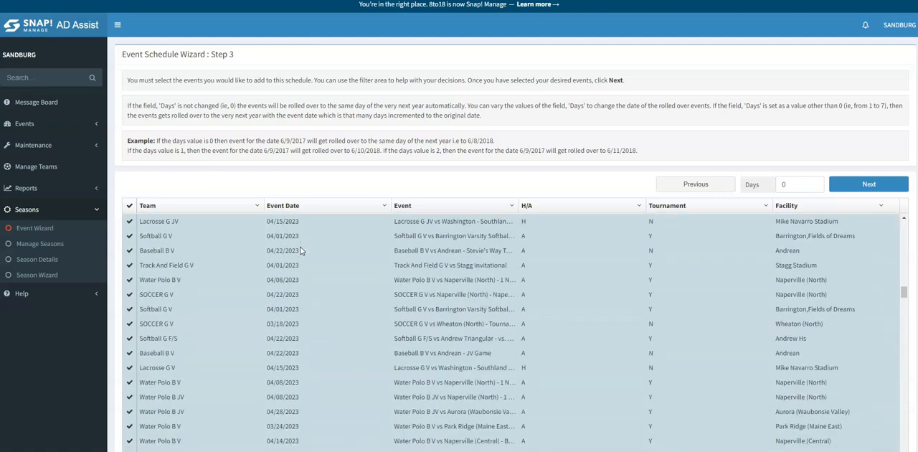
pyautogui.scroll(15, 301, 248)
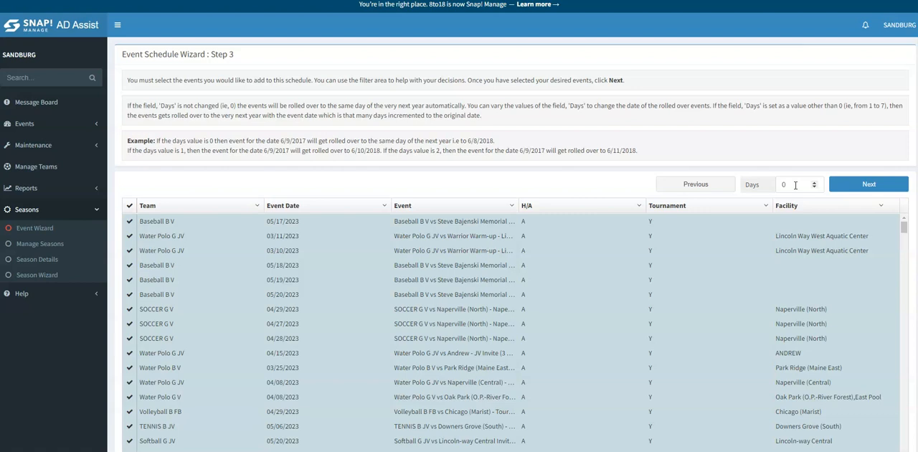
pyautogui.click(864, 185)
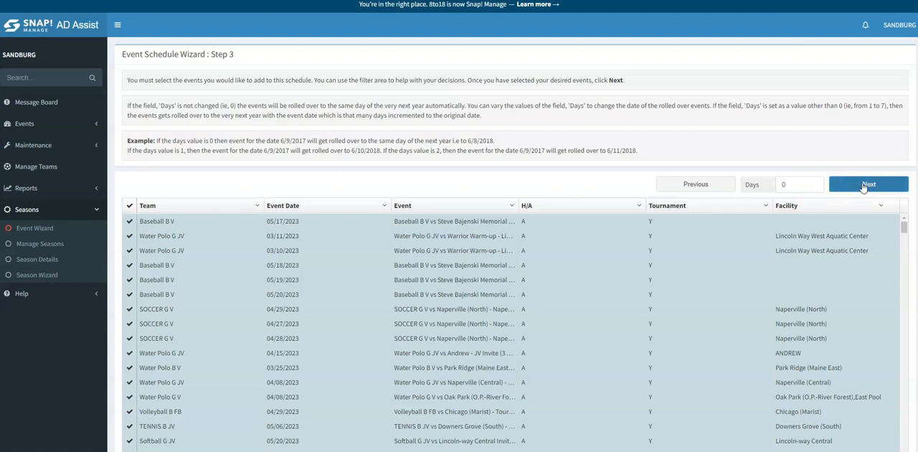
pyautogui.click(863, 185)
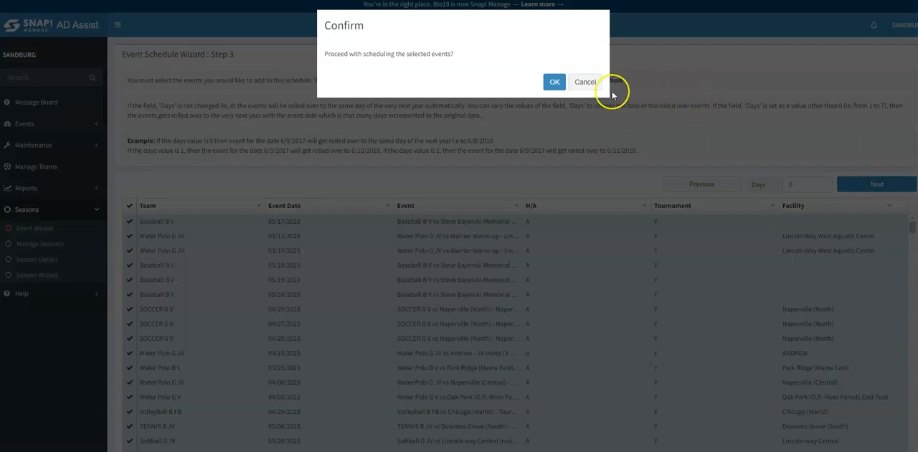
pyautogui.click(552, 83)
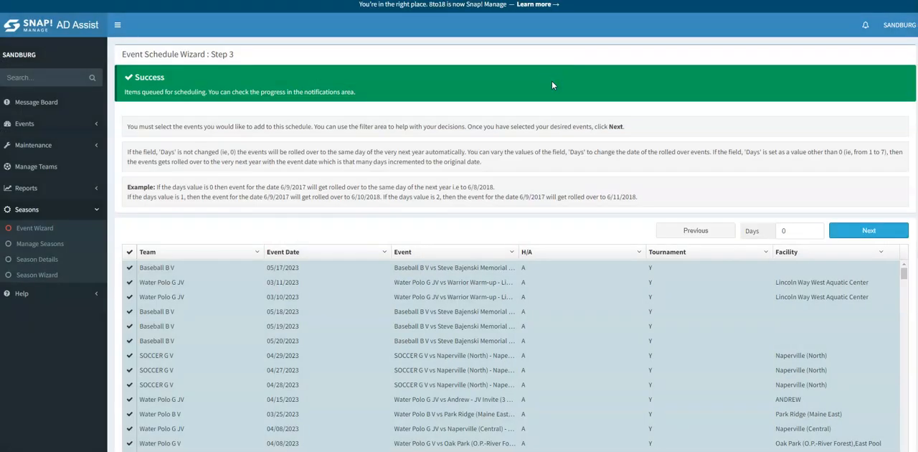